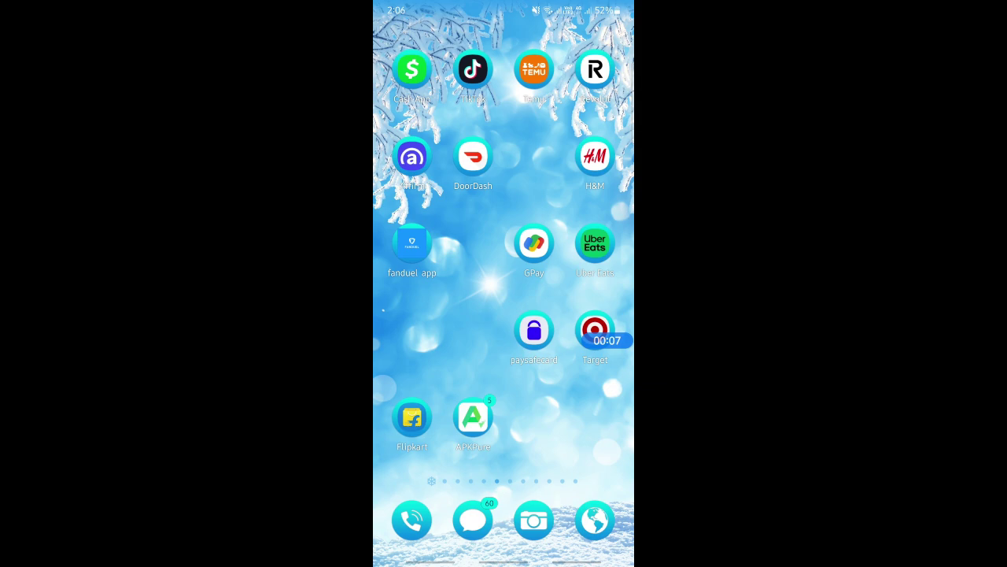
Step: Launch Cash App to its $0 payment keypad screen
left_click(411, 70)
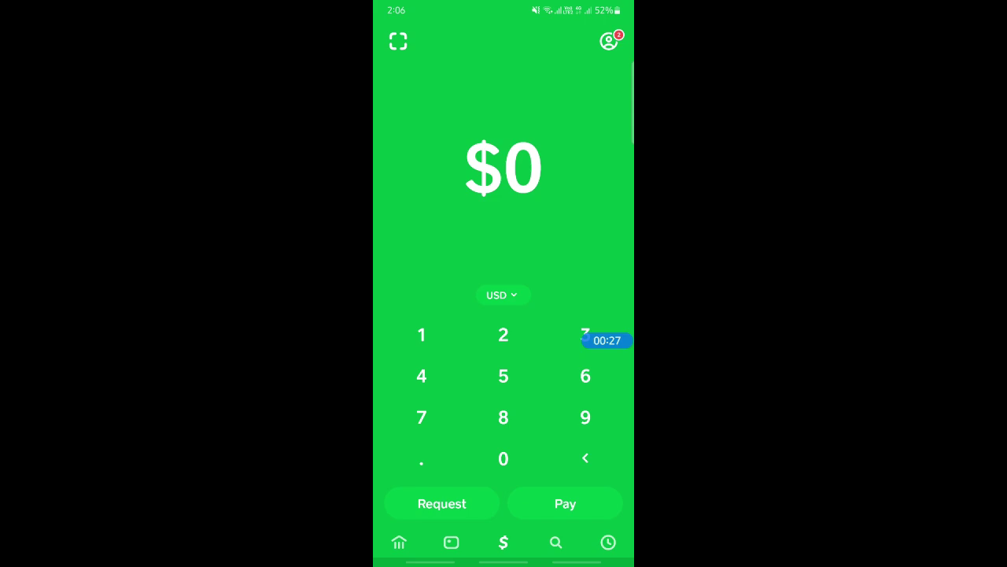
Step: Leave Cash App for the home screen and bring up recent apps
key("Home")
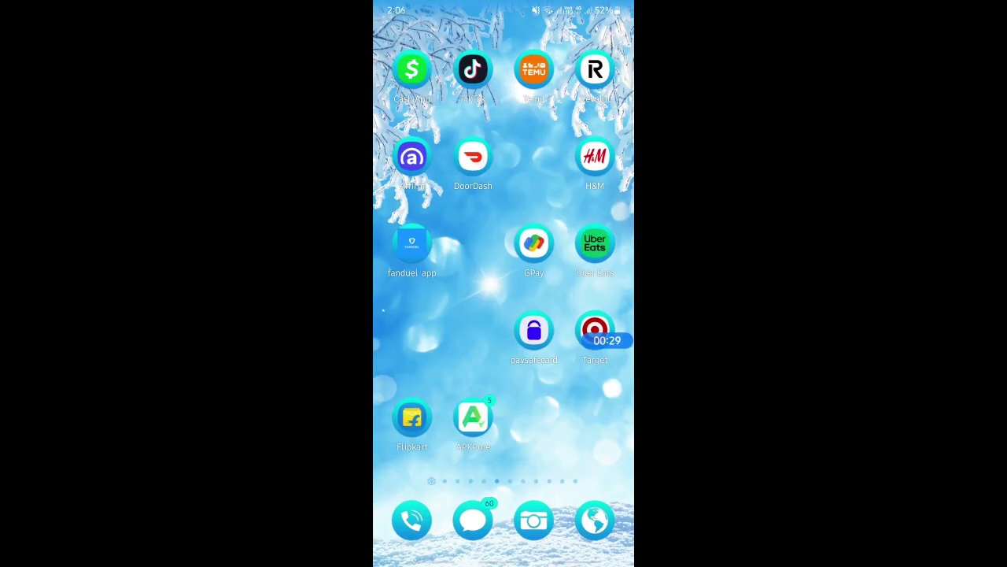
left_click_drag(441, 354, 583, 354)
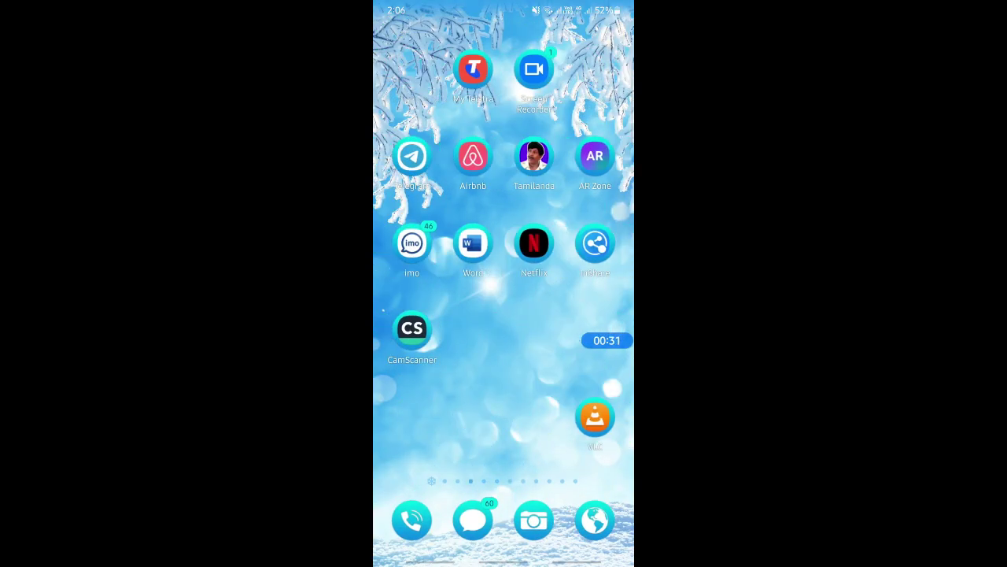
key("alt+Tab")
left_click_drag(441, 275, 582, 276)
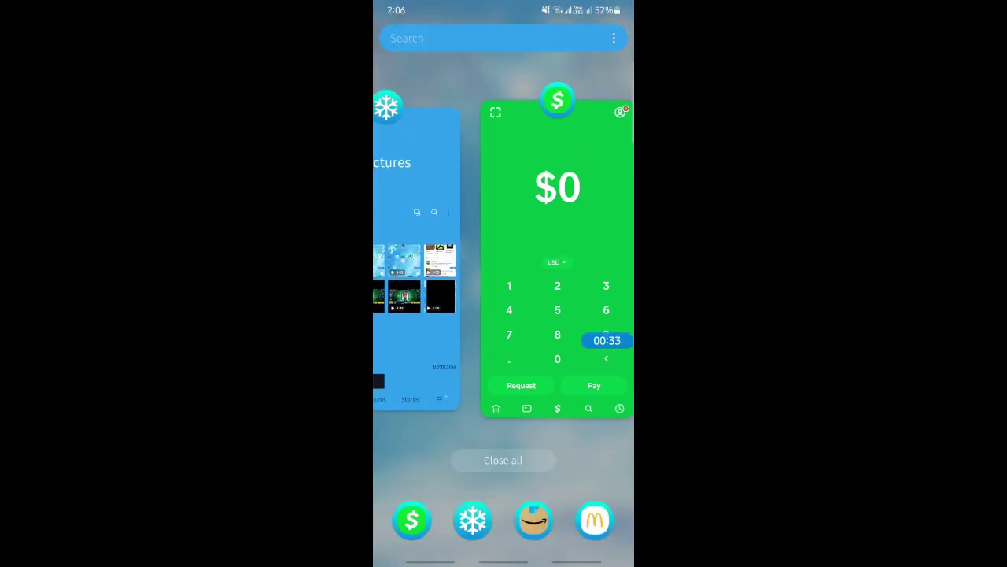
Step: Reopen Amazon Shopping from recent apps and refresh its home feed
left_click_drag(441, 275, 583, 275)
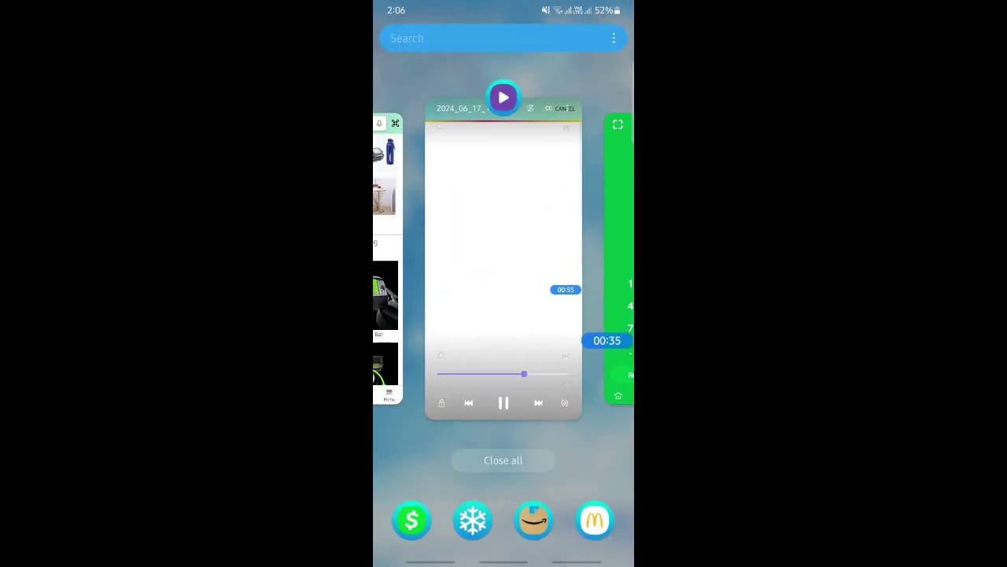
left_click_drag(441, 276, 582, 275)
left_click(504, 260)
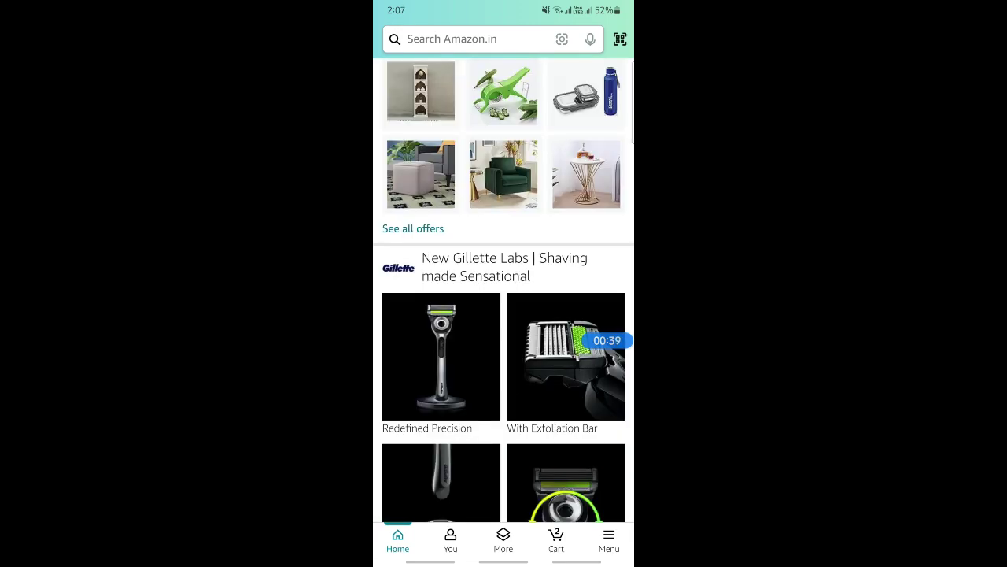
left_click_drag(503, 236, 504, 393)
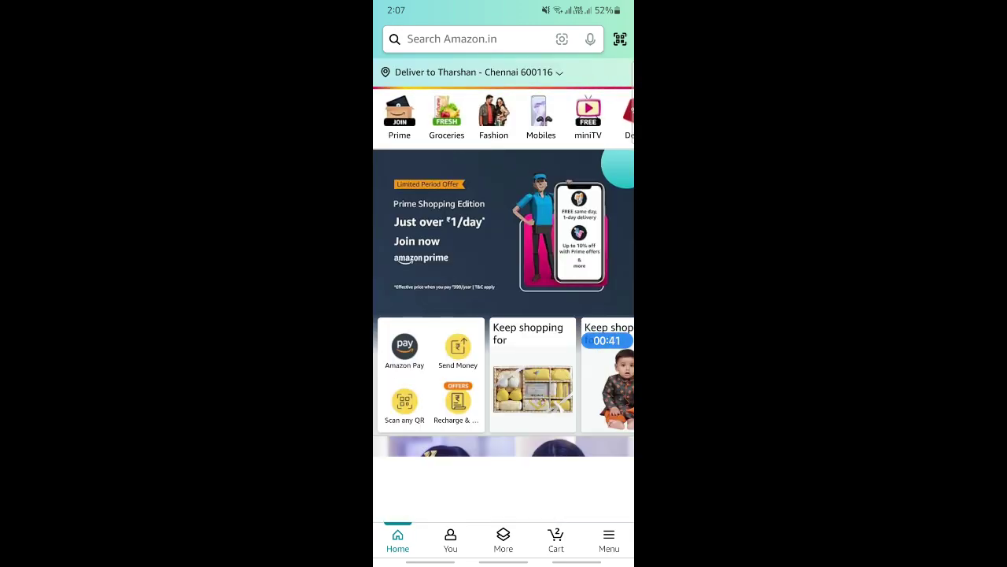
Step: Open the Amazon cart holding the two watches (₹14,994)
left_click(556, 540)
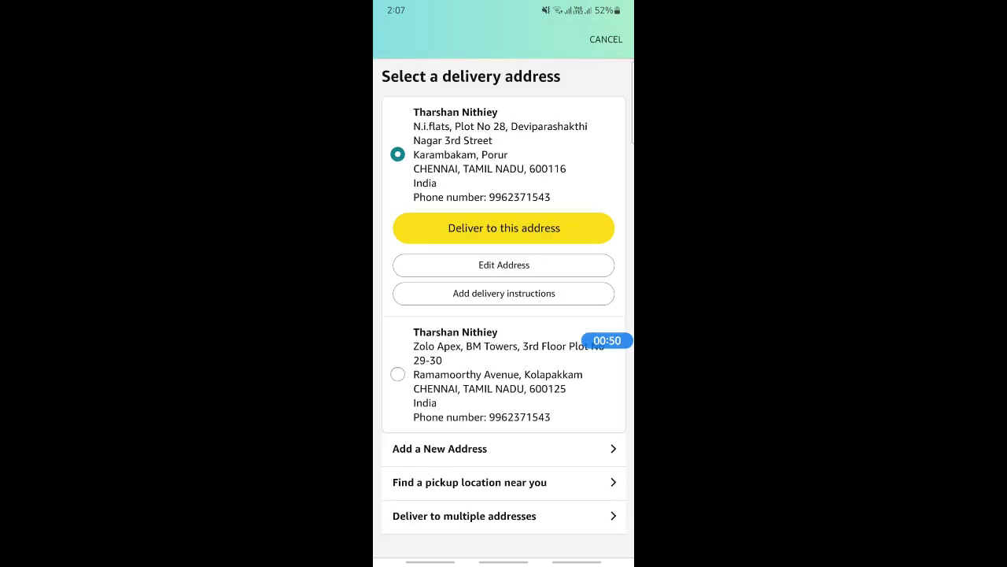
Step: Deliver to the first saved address and pick 'Credit or debit card' payment
left_click(503, 228)
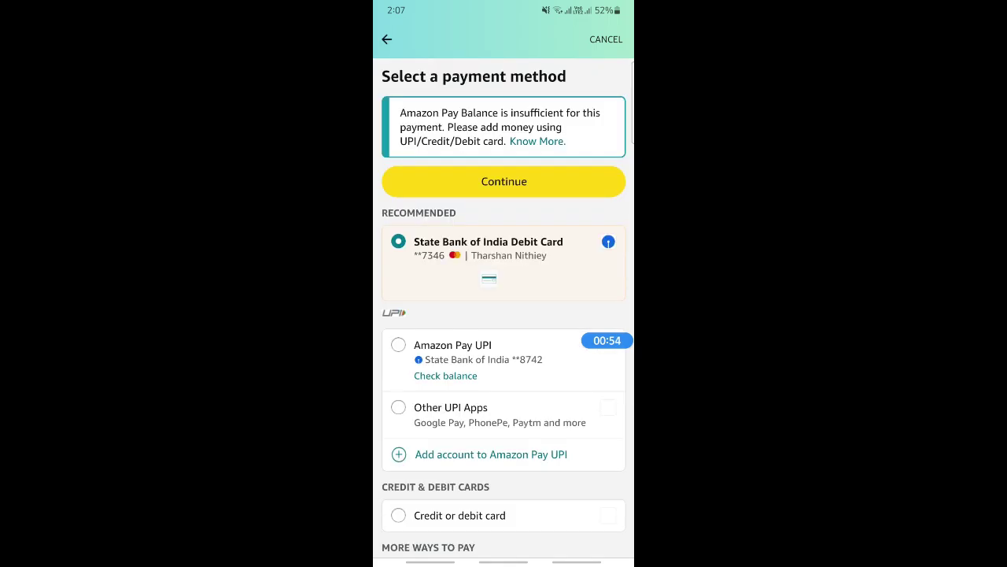
scroll(503, 315, "down", 5)
scroll(504, 315, "down", 3)
scroll(503, 315, "down", 2)
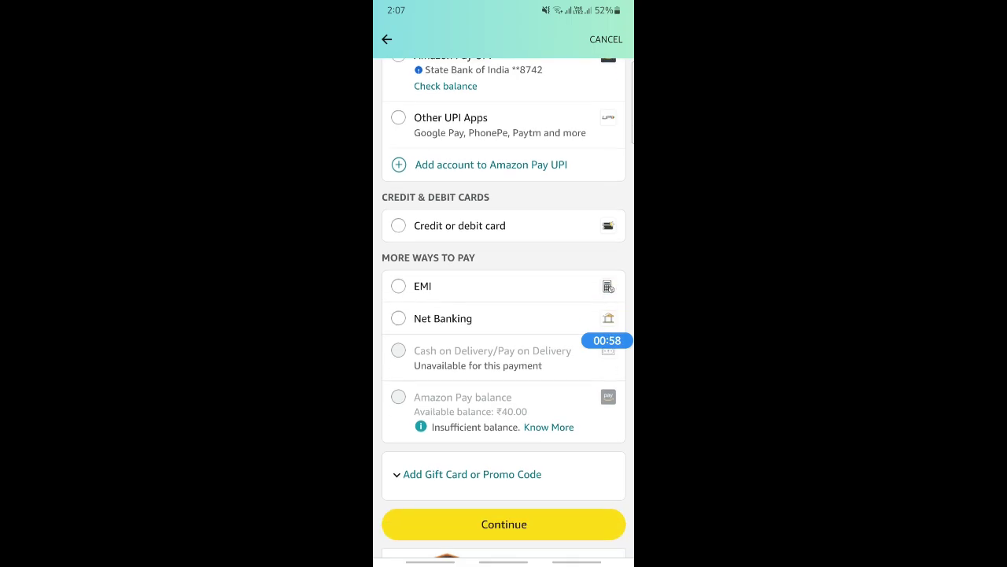
left_click(398, 225)
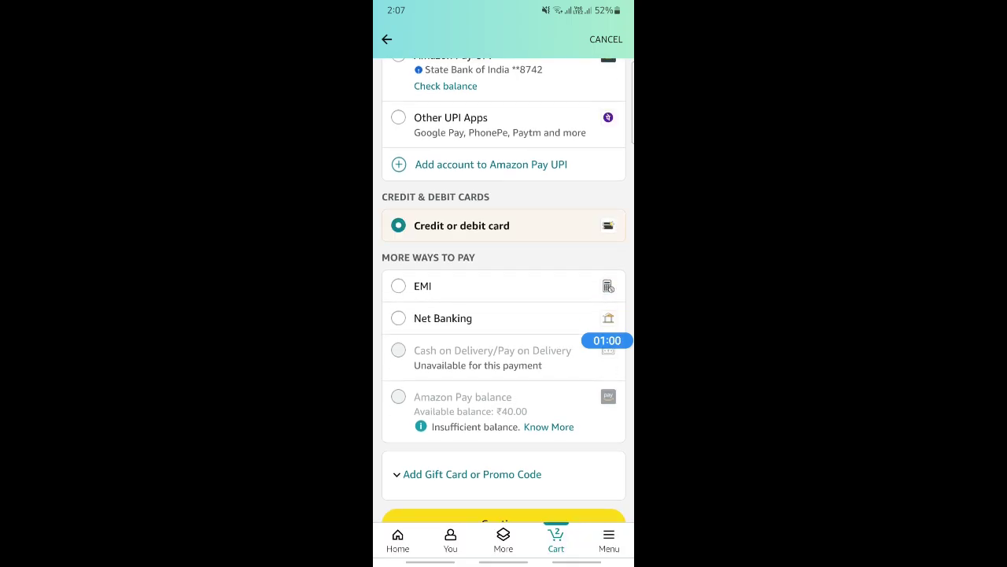